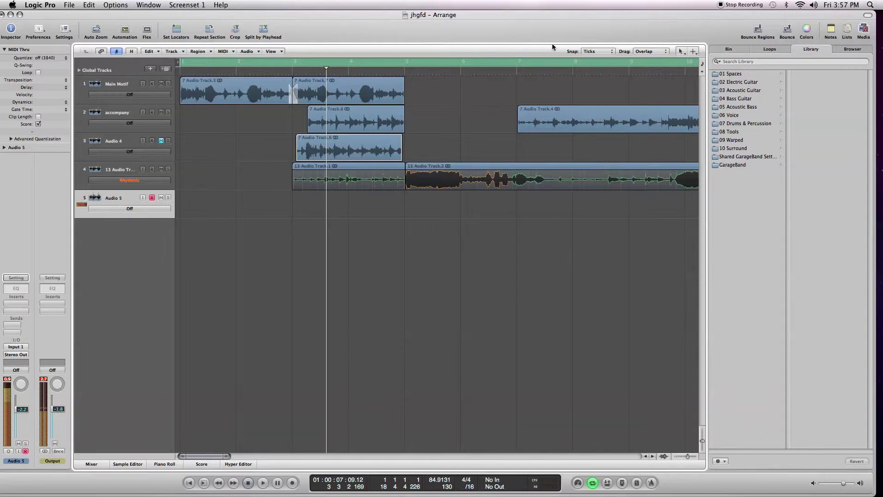
Step: Start adding an audio file to the audio bin and browse to the blues songs to mash folder inside Music > Logic
{"action": "left_click", "coordinate": [740, 51]}
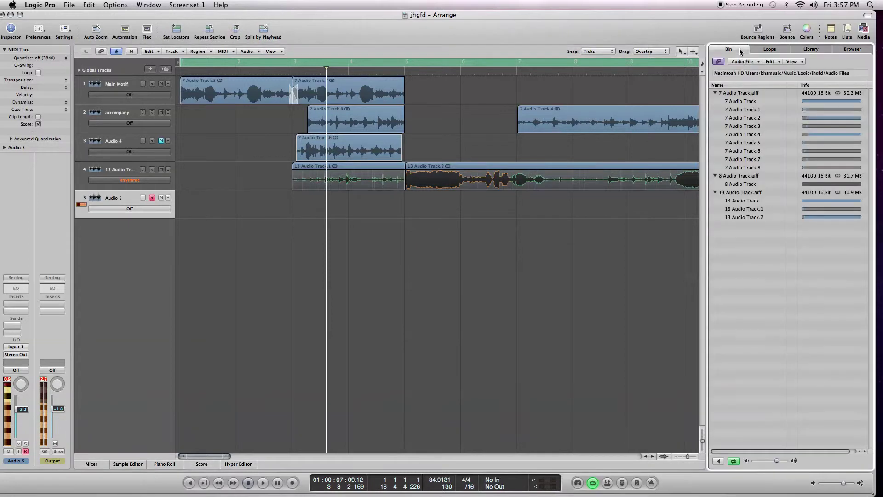
{"action": "left_click", "coordinate": [744, 62]}
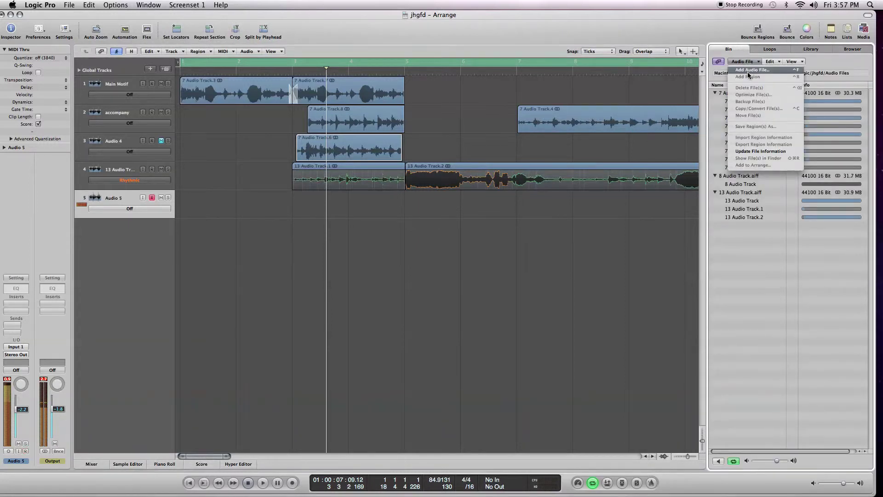
{"action": "left_click", "coordinate": [748, 73]}
{"action": "left_click_drag", "start_coordinate": [402, 95], "coordinate": [407, 123]}
{"action": "left_click", "coordinate": [382, 121]}
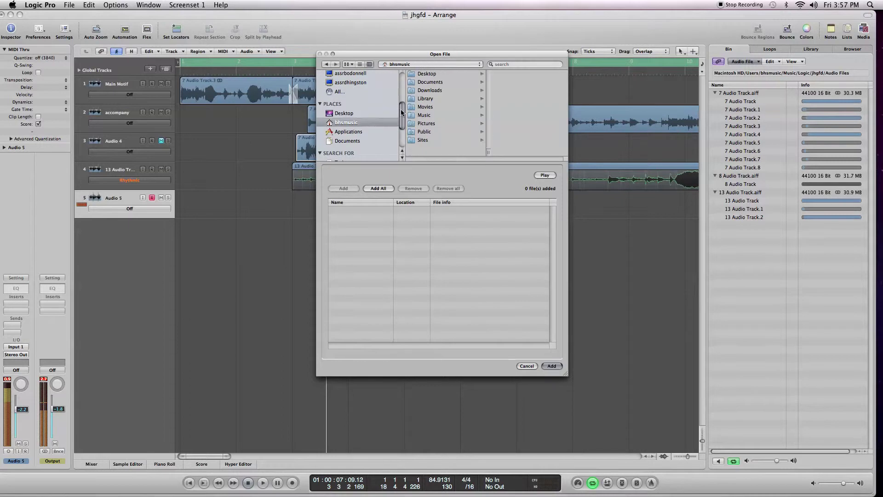
{"action": "left_click", "coordinate": [438, 108]}
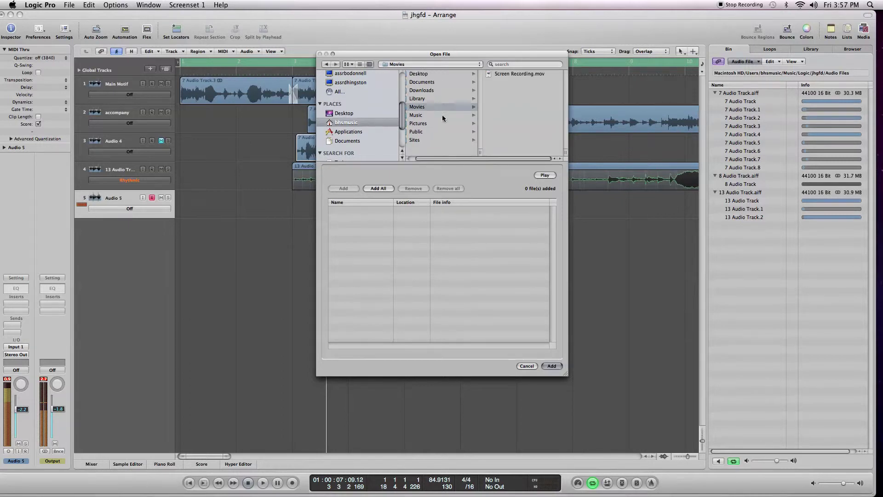
{"action": "left_click", "coordinate": [443, 115]}
{"action": "left_click", "coordinate": [504, 82]}
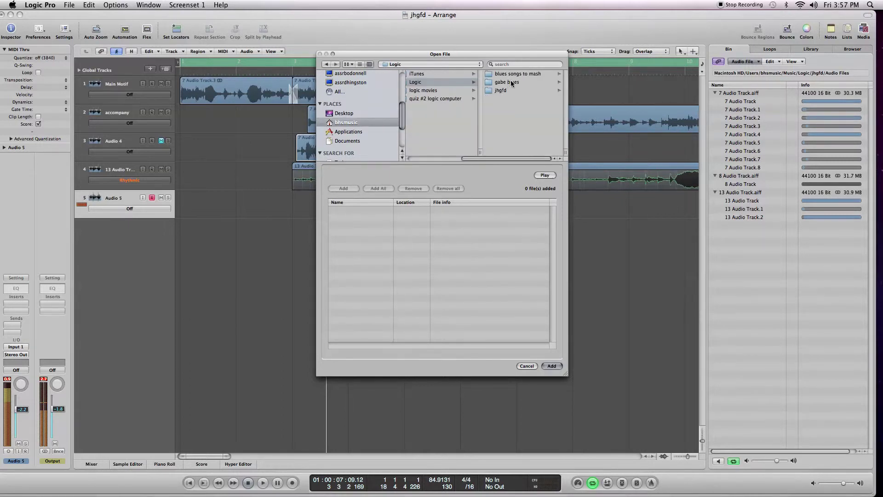
{"action": "left_click", "coordinate": [515, 75]}
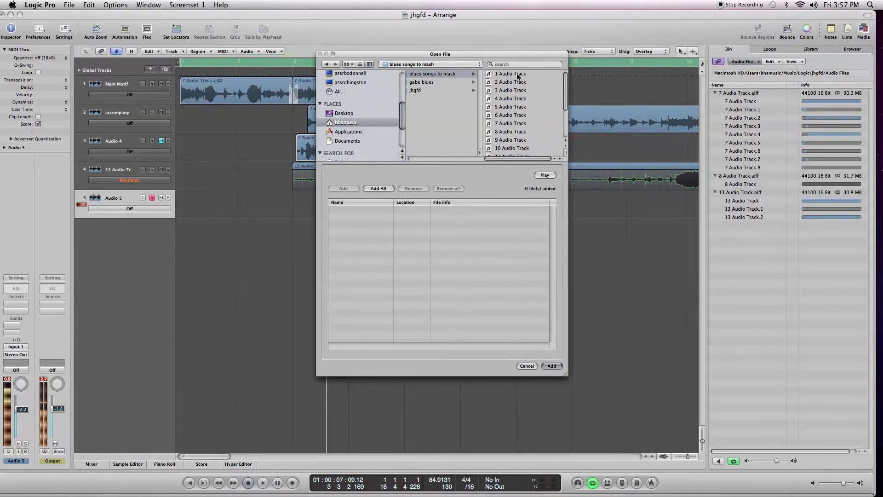
Step: Audition 1 Audio Track through 5 Audio Track in the folder, and close the file dialog without adding any
{"action": "left_click", "coordinate": [517, 74]}
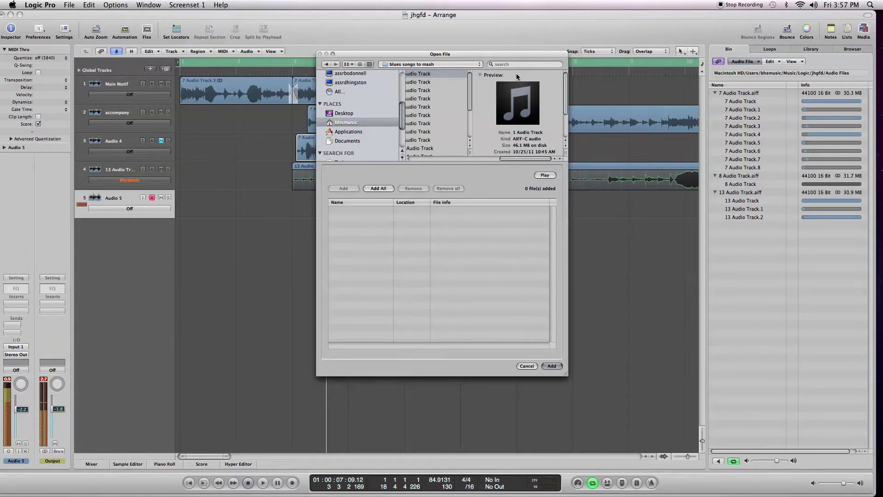
{"action": "left_click", "coordinate": [545, 175]}
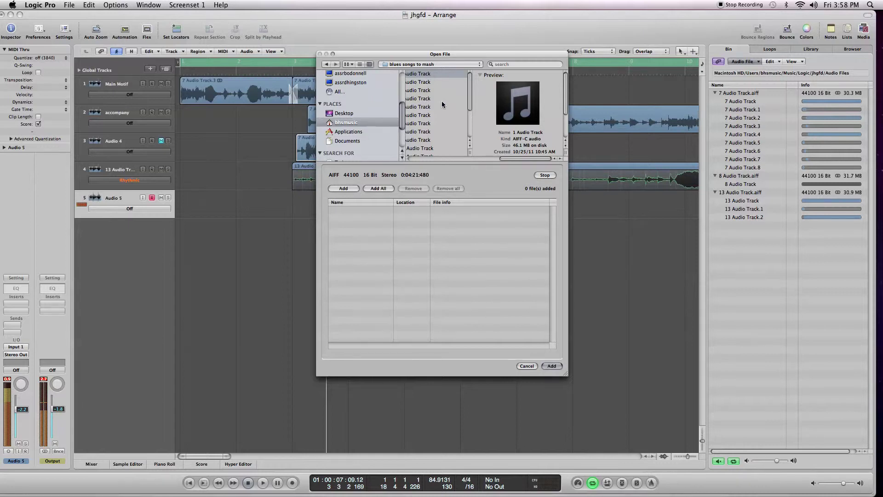
{"action": "key", "text": "Down"}
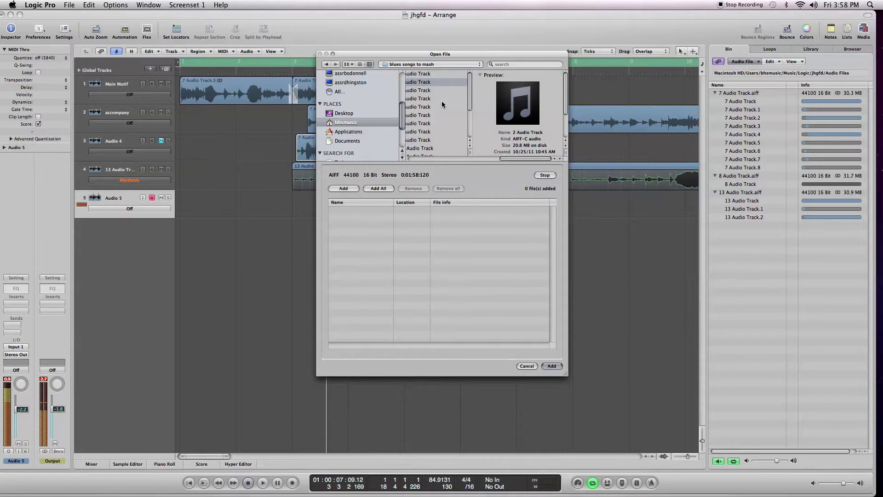
{"action": "key", "text": "Down"}
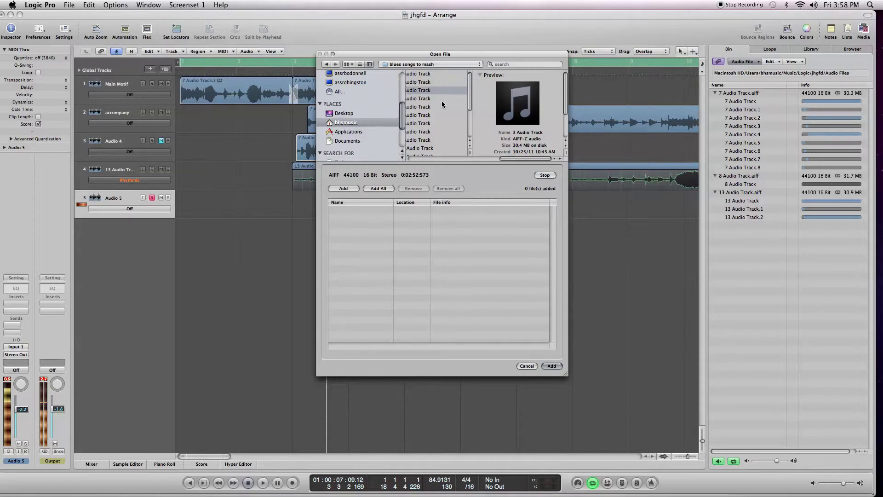
{"action": "key", "text": "Down"}
{"action": "key", "text": "Down"}
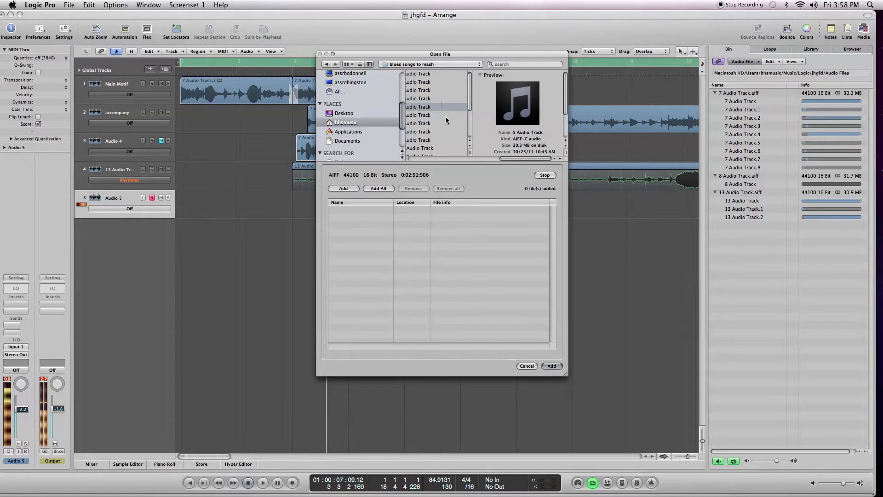
{"action": "left_click", "coordinate": [527, 366]}
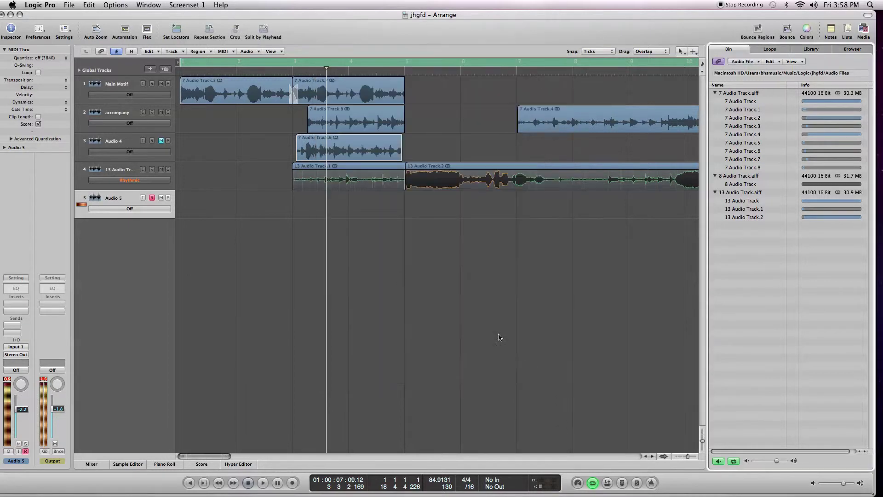
Step: Collapse the 7 Audio Track.aiff and 13 Audio Track.aiff entries in the bin and select the 8 Audio Track region
{"action": "left_click", "coordinate": [715, 93]}
{"action": "left_click", "coordinate": [715, 119]}
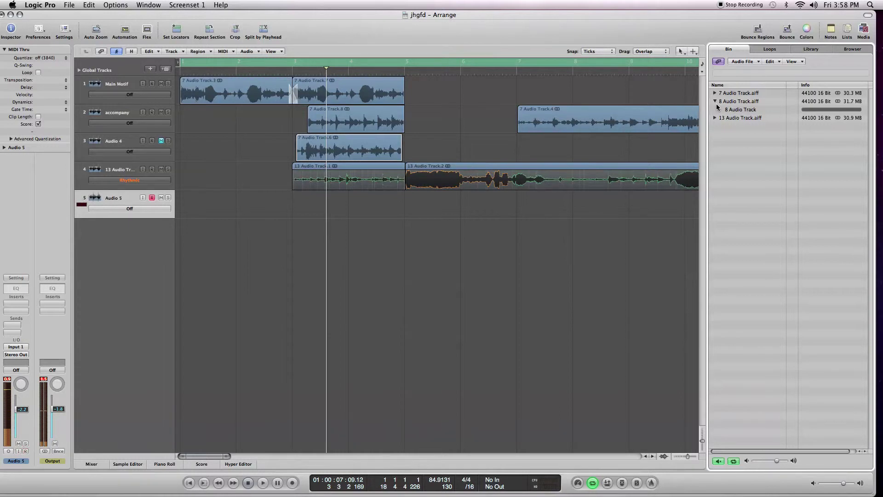
{"action": "left_click", "coordinate": [739, 111]}
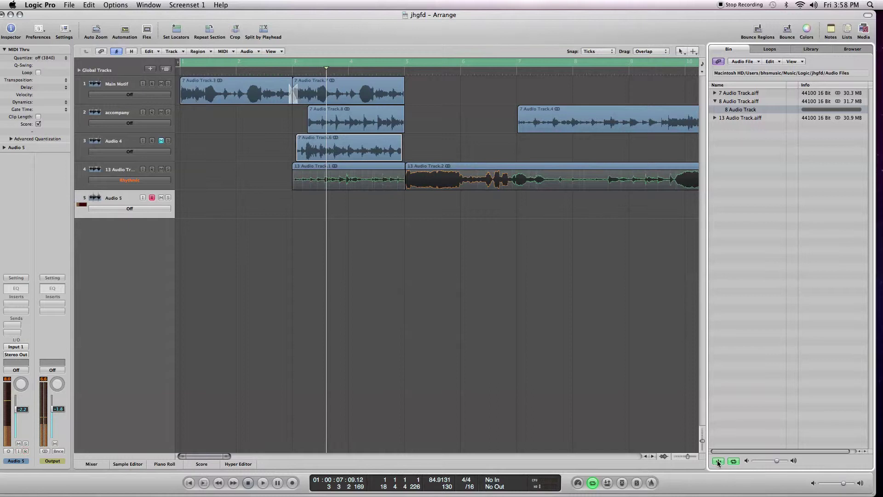
Step: Collapse 8 Audio Track.aiff, expand 7 Audio Track.aiff, and audition its 7 Audio Track region in the bin
{"action": "left_click", "coordinate": [715, 101]}
{"action": "left_click", "coordinate": [714, 93]}
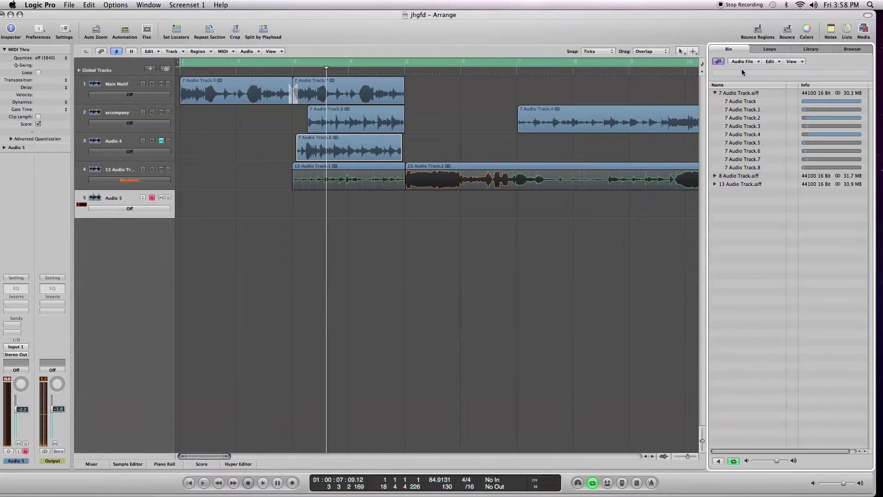
{"action": "left_click", "coordinate": [742, 102]}
{"action": "left_click", "coordinate": [717, 462]}
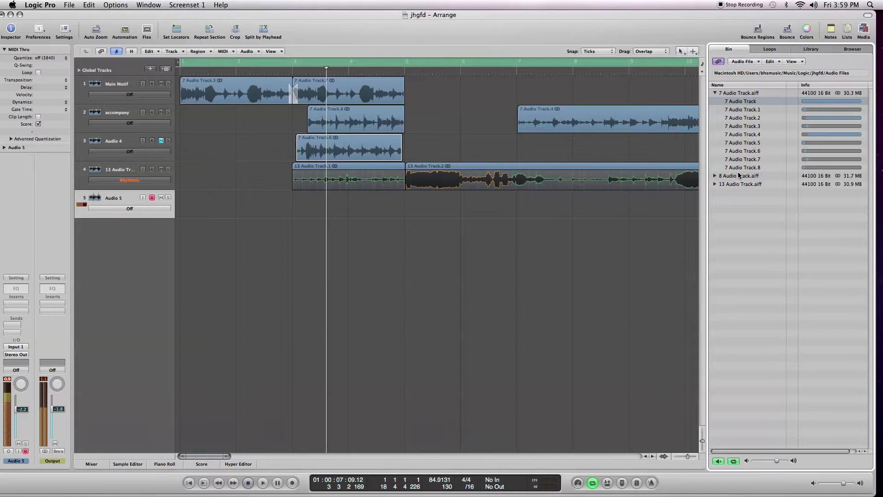
Step: Expand 13 Audio Track.aiff and 8 Audio Track.aiff in the bin, stopping the audition and returning the playhead to the project start
{"action": "left_click", "coordinate": [727, 184]}
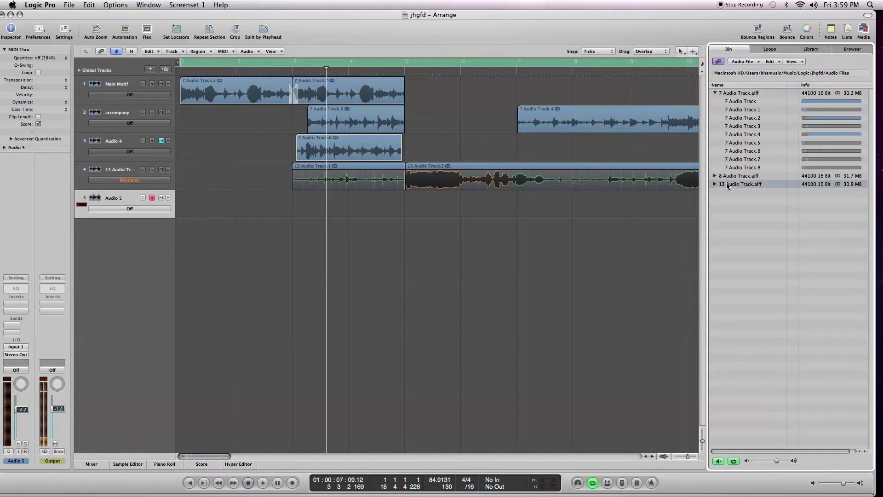
{"action": "left_click", "coordinate": [716, 185]}
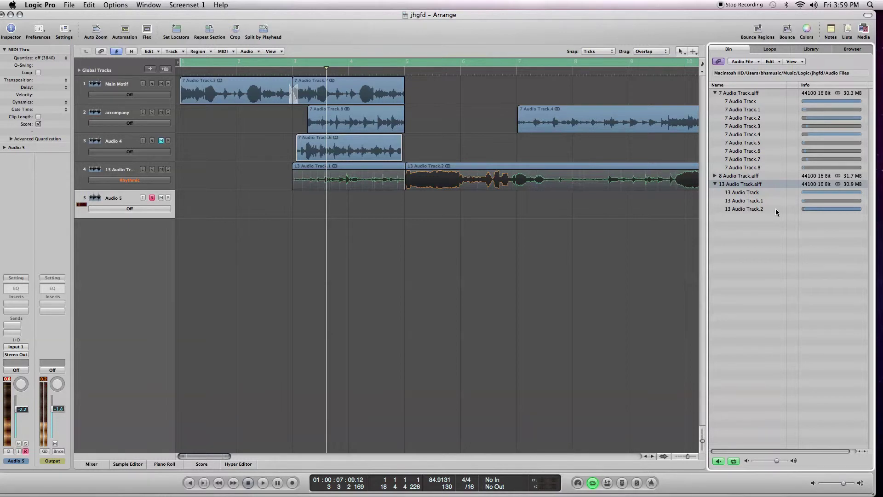
{"action": "left_click", "coordinate": [718, 461]}
{"action": "left_click", "coordinate": [249, 483]}
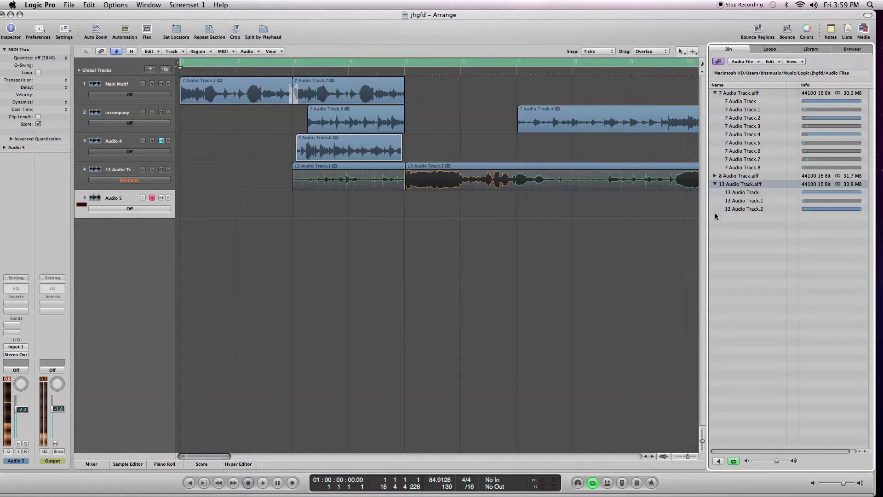
{"action": "left_click", "coordinate": [715, 176]}
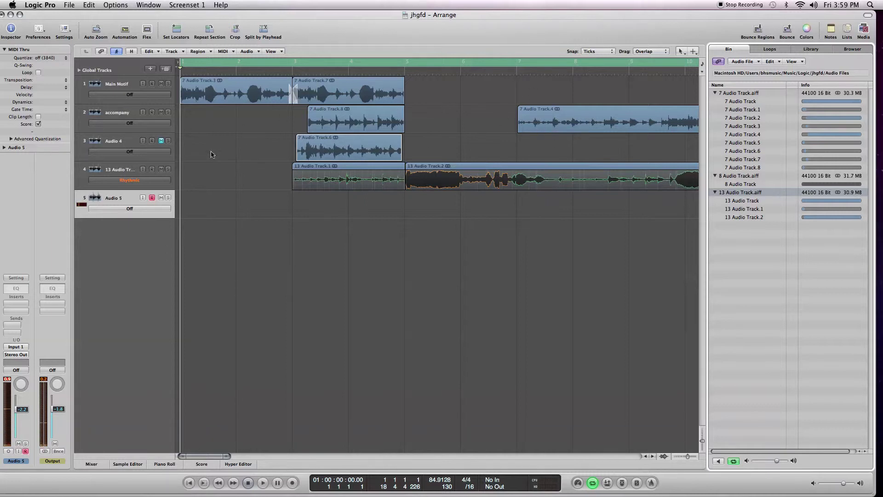
Step: Place the playhead at bar 7, select the 7 Audio Track.4 region on the accompany track, and show the mixer
{"action": "left_click", "coordinate": [517, 74]}
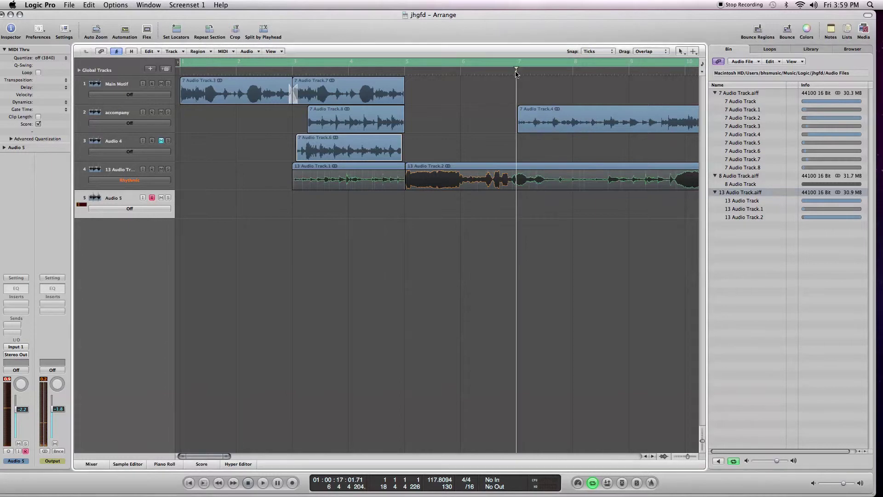
{"action": "left_click", "coordinate": [556, 122]}
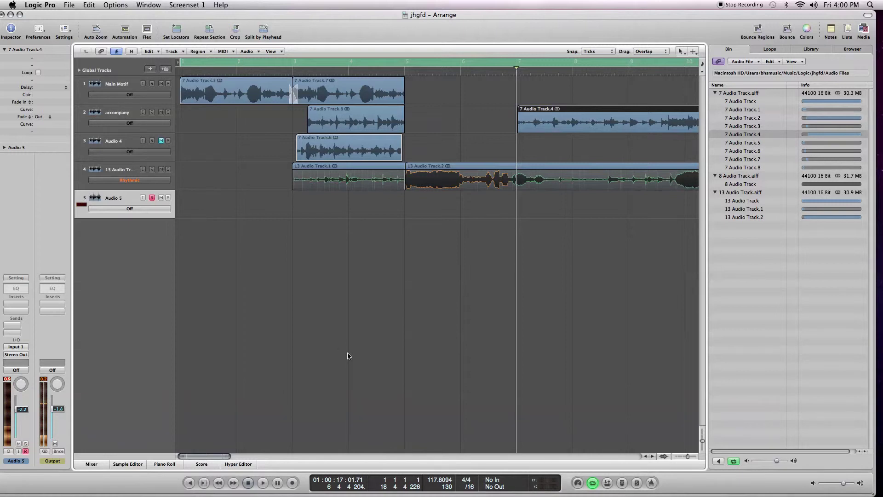
{"action": "key", "text": "x"}
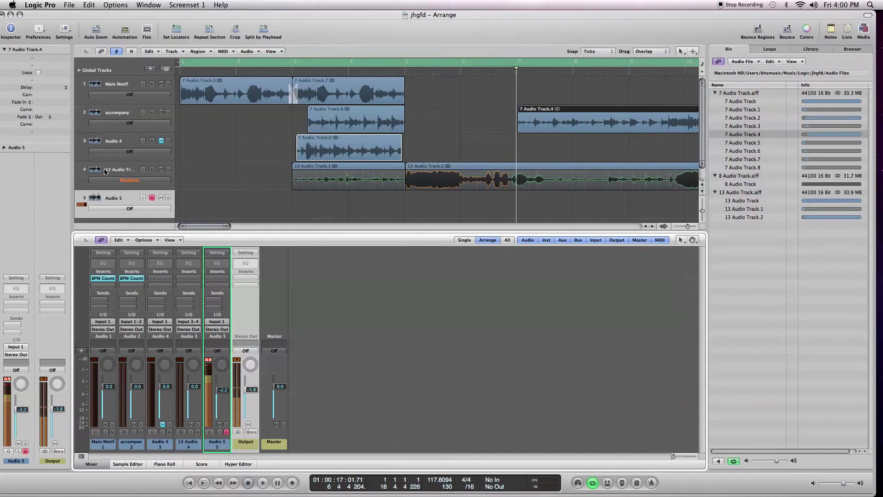
Step: Rename track 4 as charly
{"action": "double_click", "coordinate": [118, 171]}
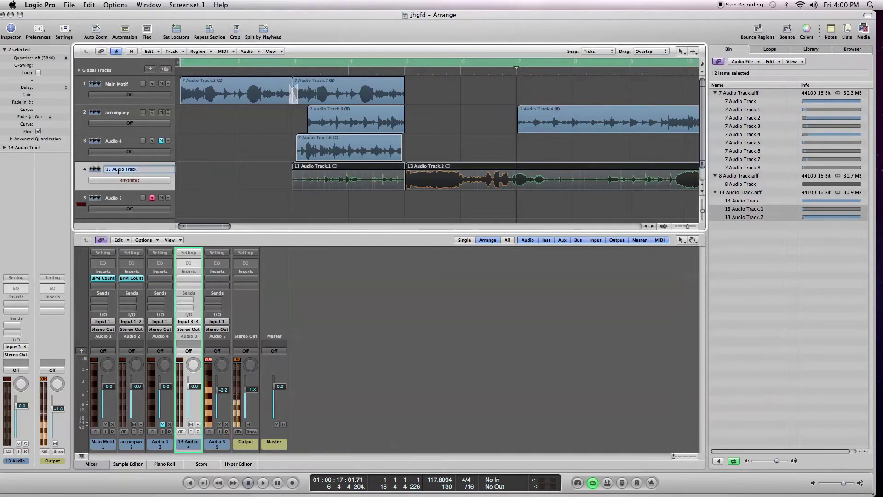
{"action": "type", "text": "char"}
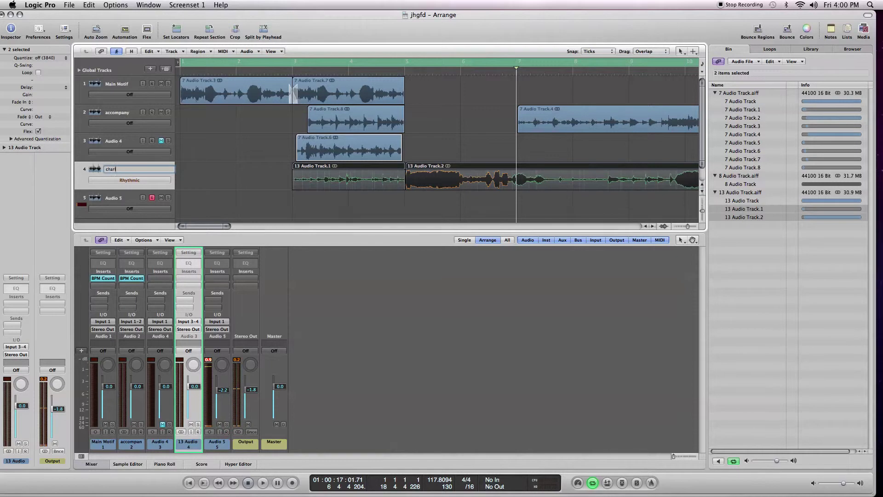
{"action": "type", "text": "ly"}
{"action": "left_click", "coordinate": [213, 180]}
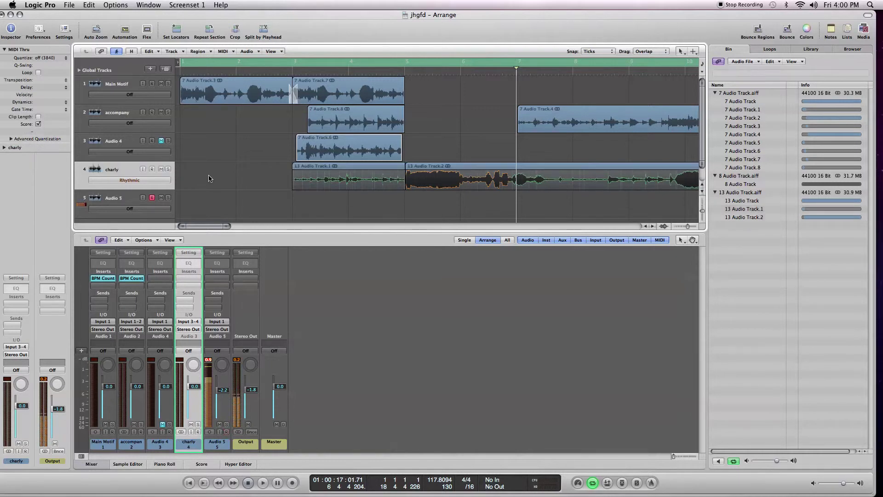
Step: Select the 7 Audio Track.4 region, check the accompany track's BPM Counter during brief playback, and close the counter
{"action": "left_click", "coordinate": [538, 112]}
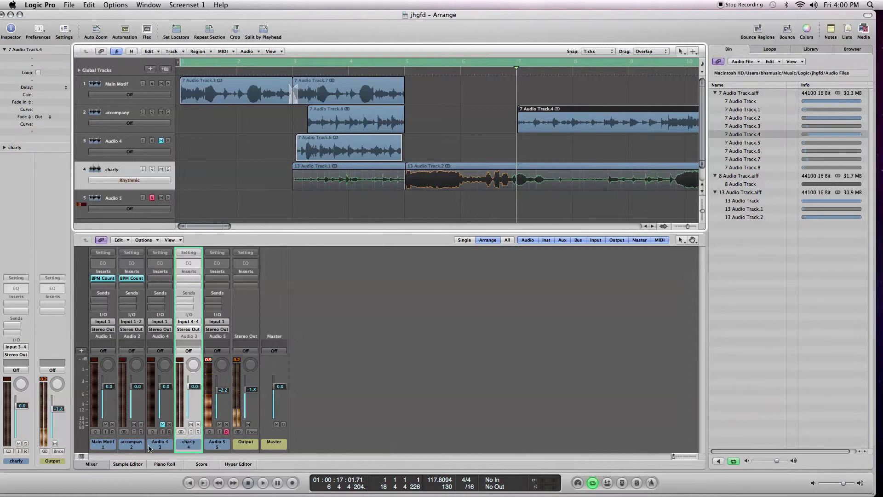
{"action": "left_click", "coordinate": [132, 279]}
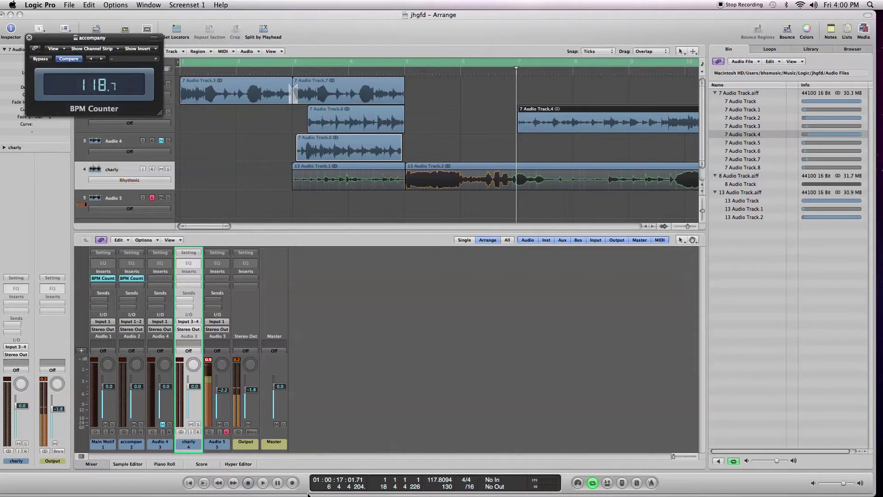
{"action": "left_click", "coordinate": [262, 483]}
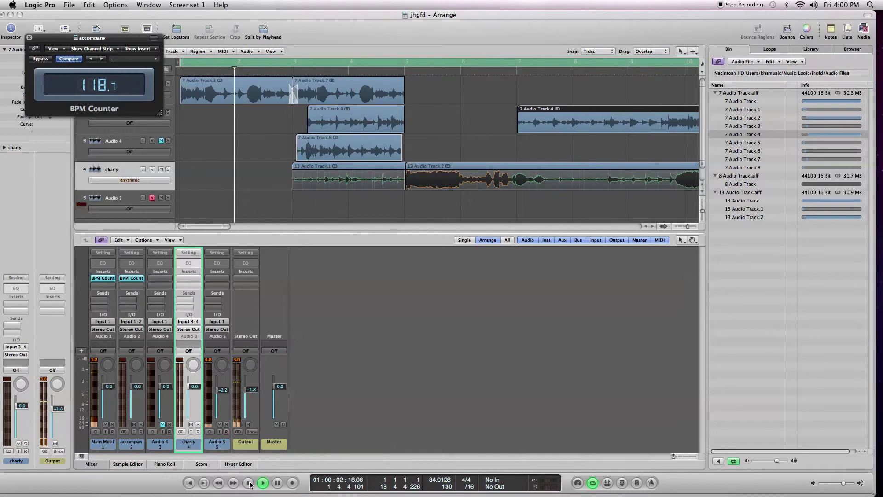
{"action": "key", "text": "space"}
{"action": "left_click", "coordinate": [29, 37]}
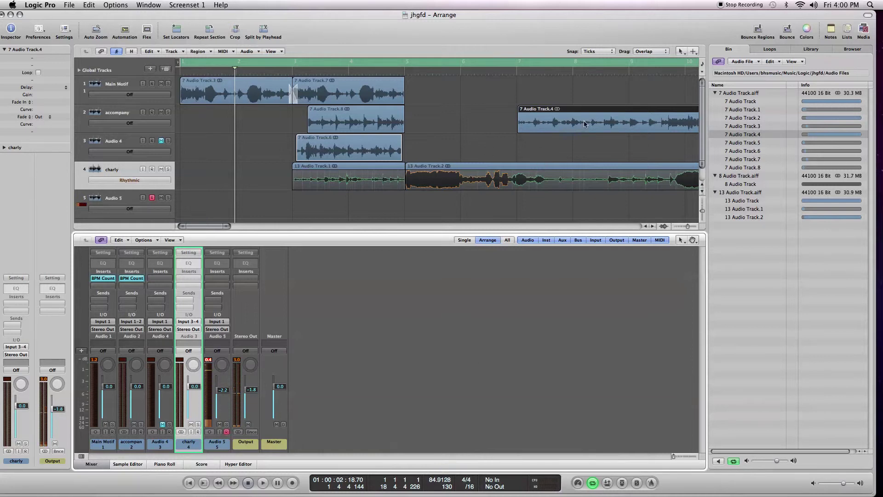
{"action": "left_click", "coordinate": [679, 51]}
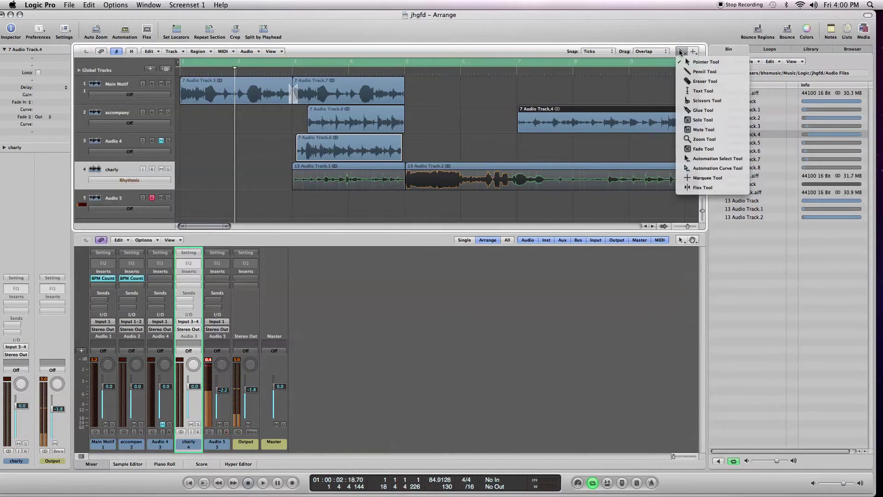
{"action": "left_click", "coordinate": [705, 100]}
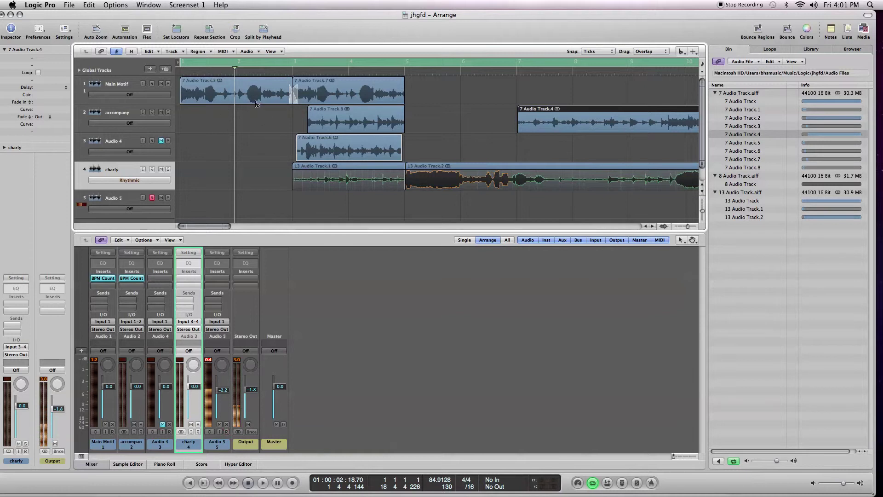
{"action": "left_click", "coordinate": [681, 51]}
{"action": "left_click", "coordinate": [694, 62]}
Step: Select the 7 Audio Track.3 region on Main Motif, expand the global tracks to show Beat Mapping, and hide the mixer
{"action": "left_click", "coordinate": [267, 87]}
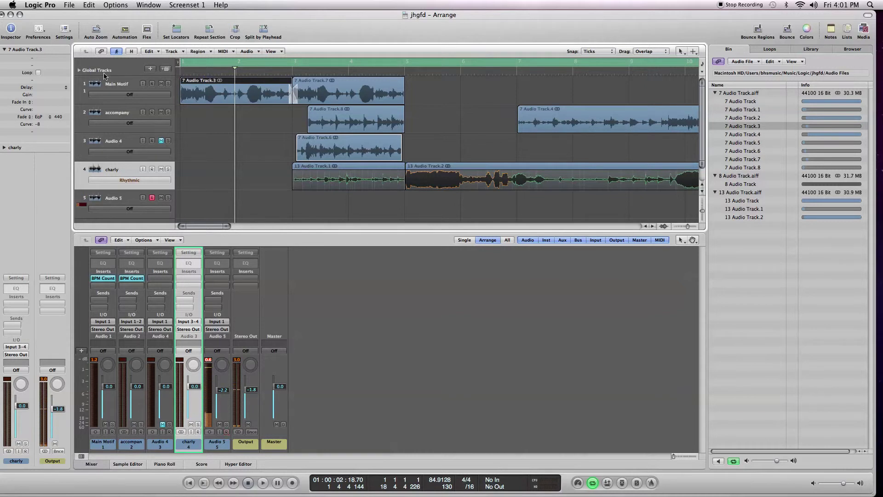
{"action": "left_click", "coordinate": [79, 70]}
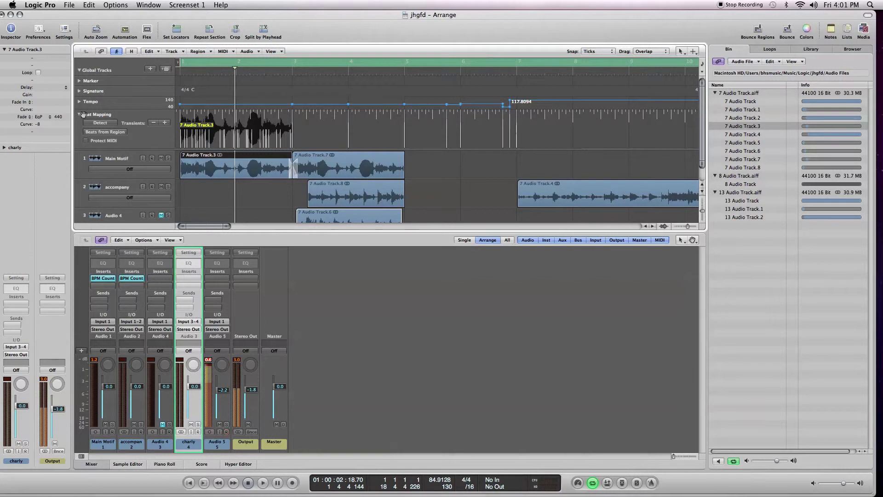
{"action": "right_click", "coordinate": [126, 73]}
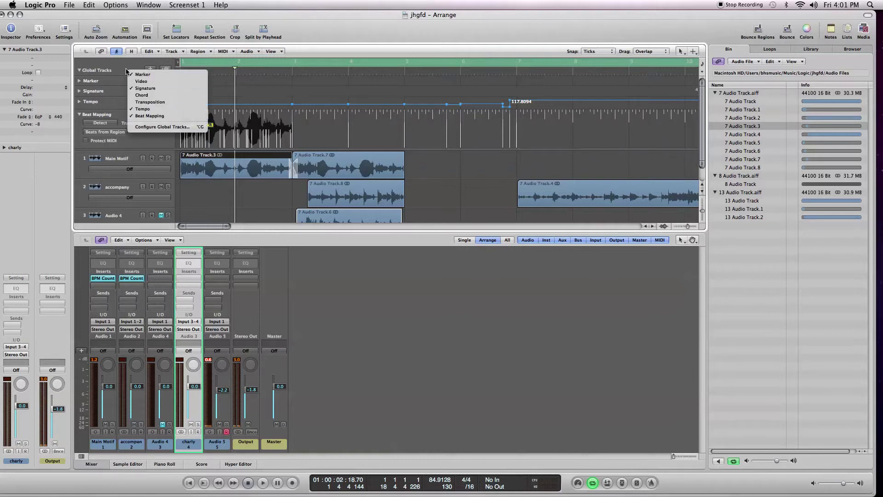
{"action": "left_click", "coordinate": [121, 68]}
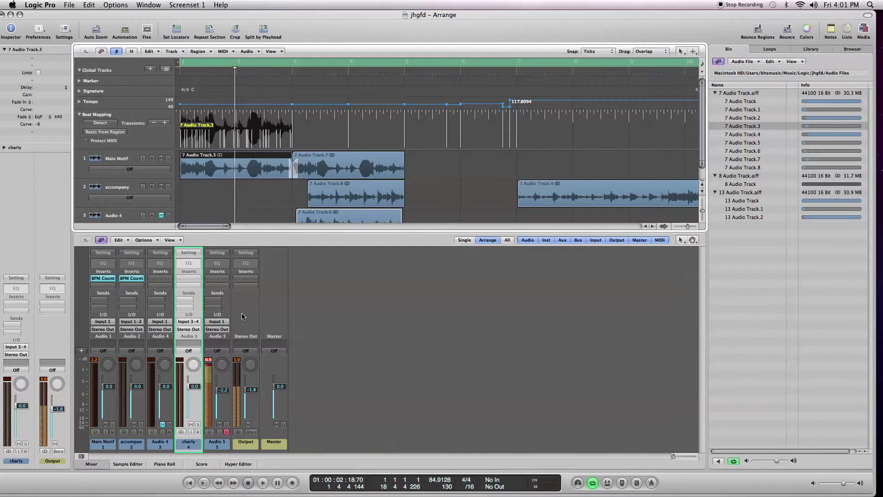
{"action": "key", "text": "x"}
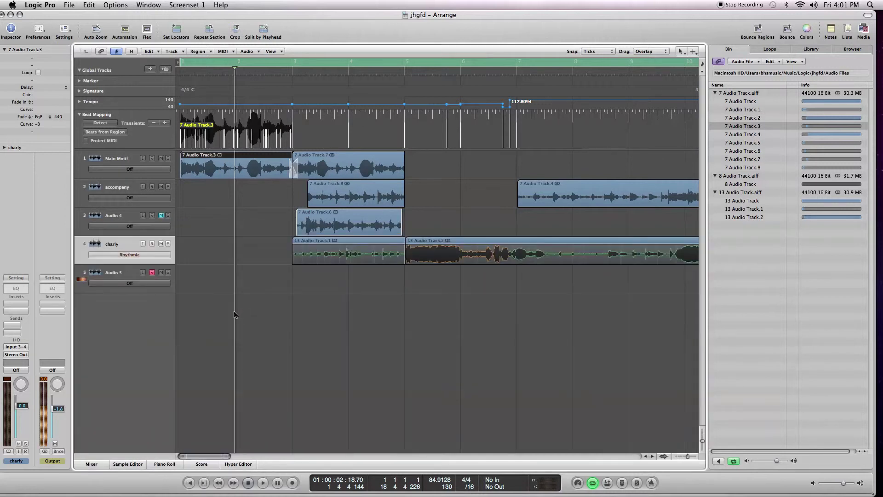
Step: Loop bars 1 to 3 from the project start and map the bar 2 beat to its transient in 7 Audio Track.3
{"action": "left_click_drag", "start_coordinate": [210, 454], "coordinate": [263, 436]}
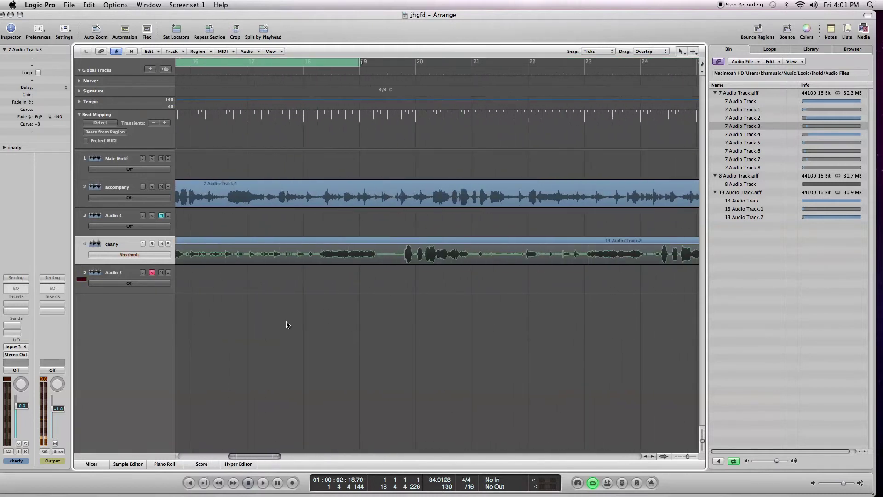
{"action": "left_click_drag", "start_coordinate": [359, 62], "coordinate": [235, 70]}
{"action": "left_click", "coordinate": [189, 482]}
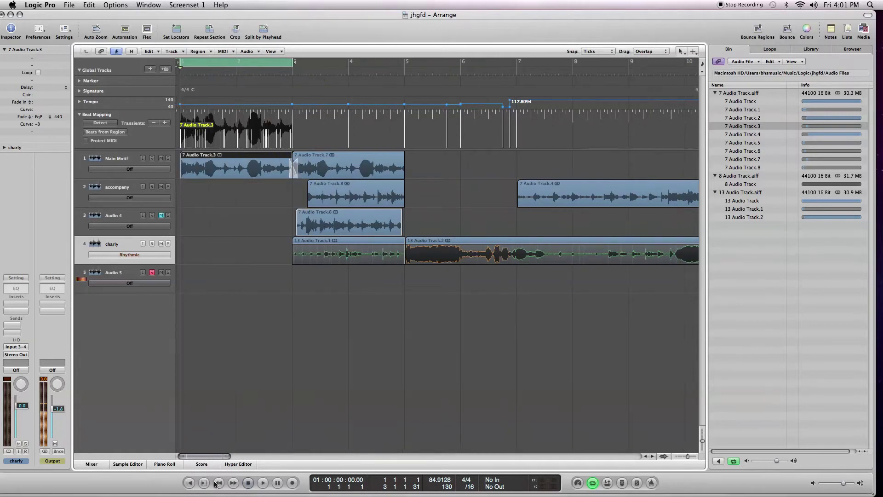
{"action": "left_click", "coordinate": [262, 482]}
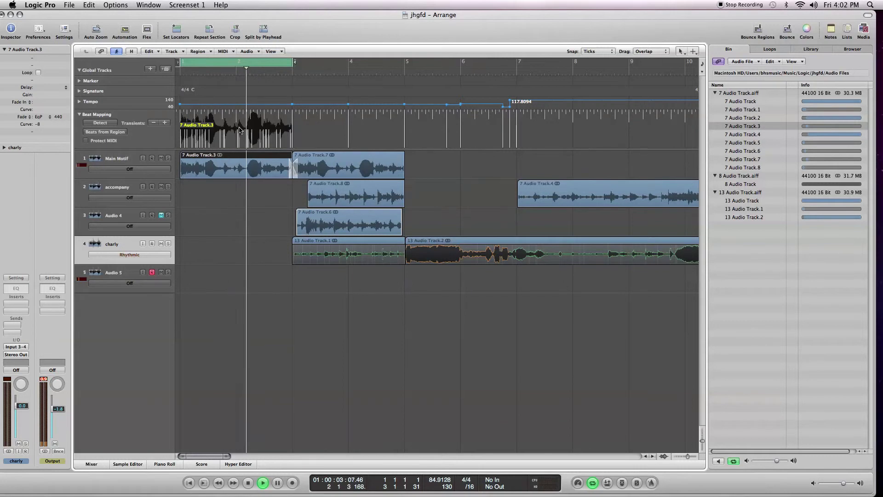
{"action": "left_click_drag", "start_coordinate": [237, 126], "coordinate": [237, 128]}
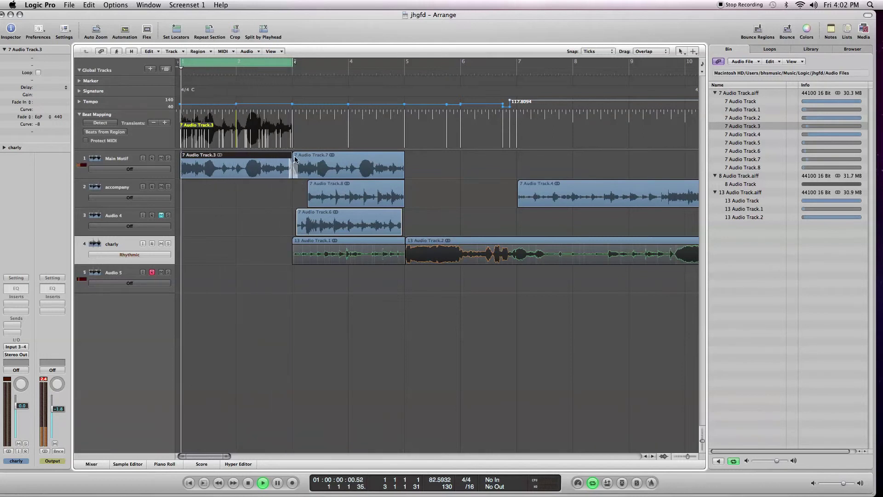
{"action": "key", "text": "space"}
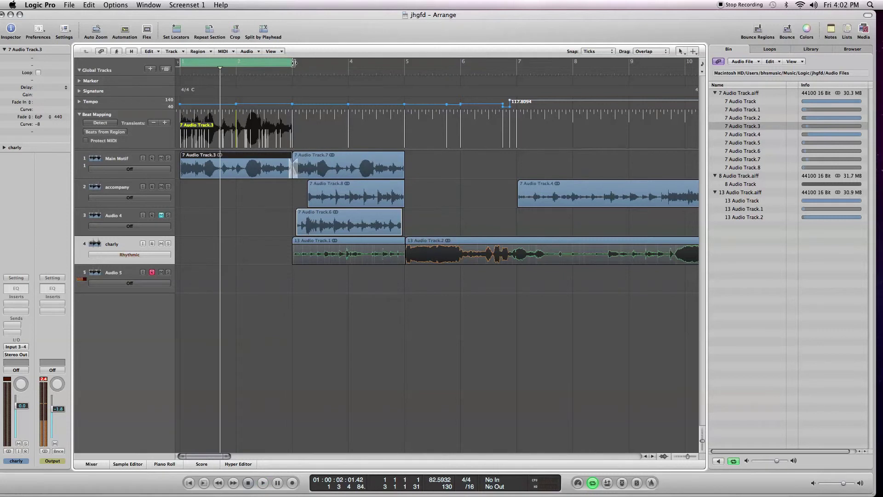
Step: Extend the cycle range to about bar 19 and select the 7 Audio Track.8 region on the accompany track for beat mapping
{"action": "left_click_drag", "start_coordinate": [292, 62], "coordinate": [629, 63]}
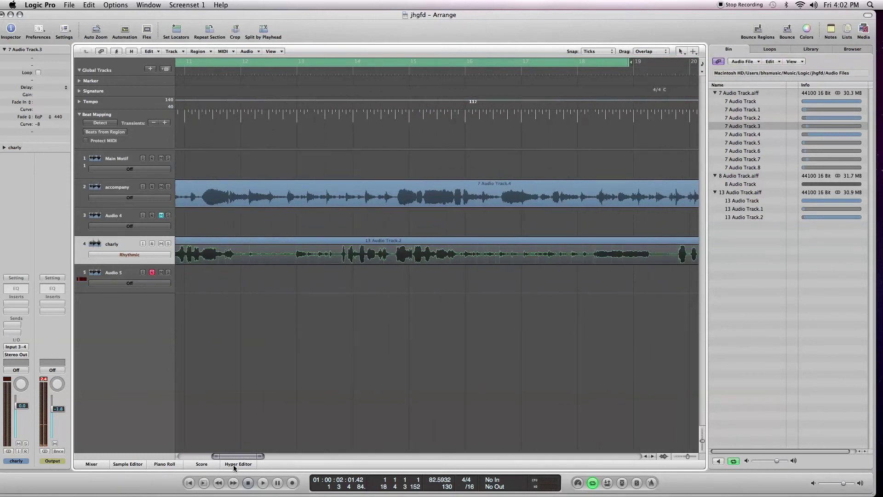
{"action": "left_click_drag", "start_coordinate": [238, 457], "coordinate": [201, 457]}
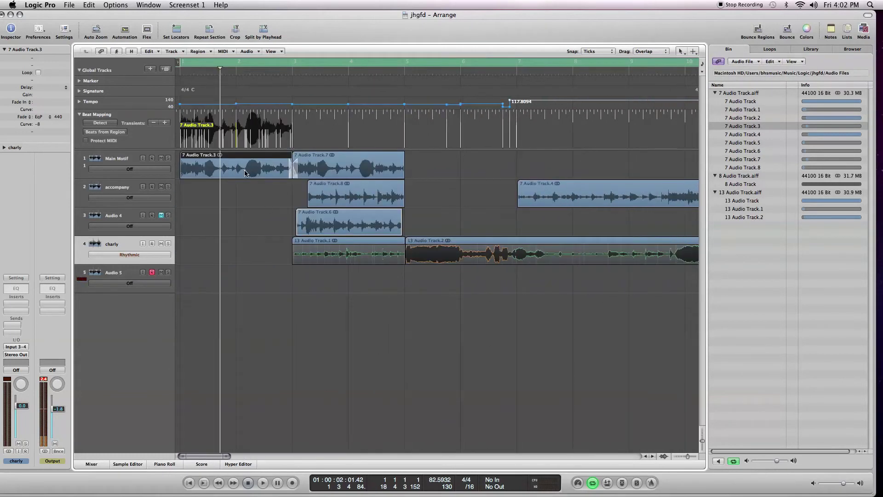
{"action": "left_click", "coordinate": [321, 165]}
{"action": "left_click", "coordinate": [238, 159]}
{"action": "left_click", "coordinate": [355, 196]}
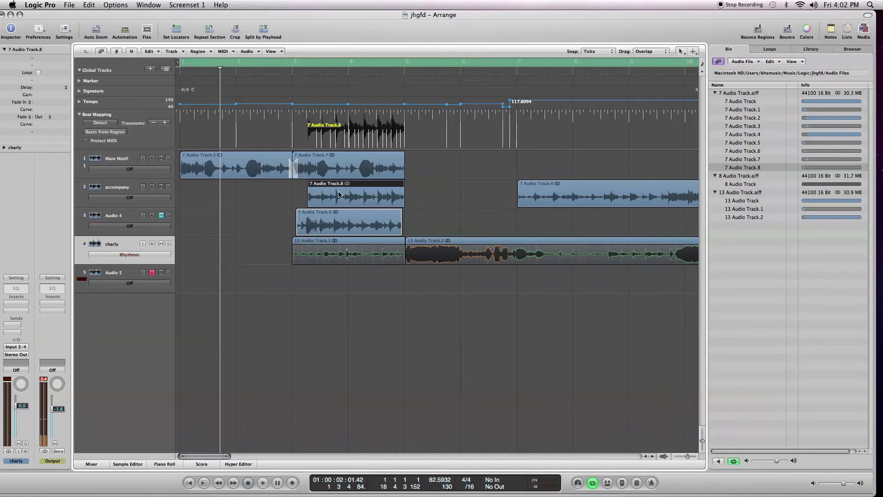
Step: Mute the charly track and play the arrangement from the project start to just past bar 5
{"action": "left_click", "coordinate": [189, 482]}
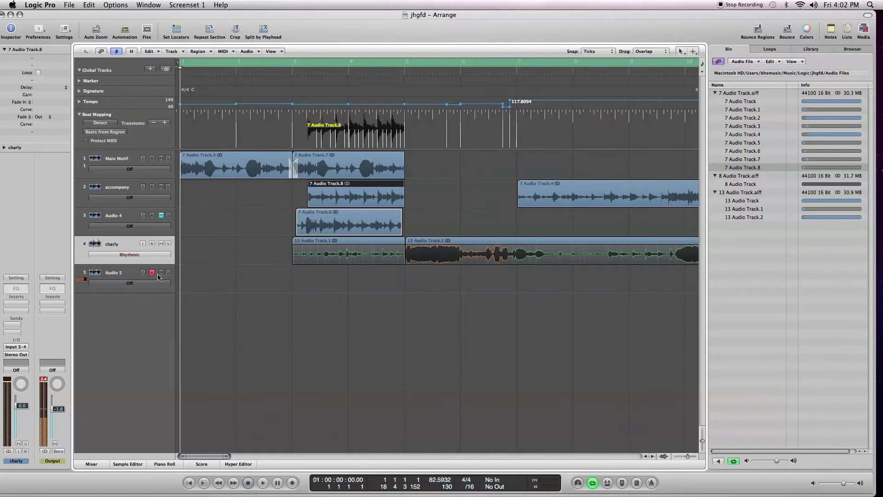
{"action": "left_click", "coordinate": [161, 244]}
{"action": "left_click", "coordinate": [264, 483]}
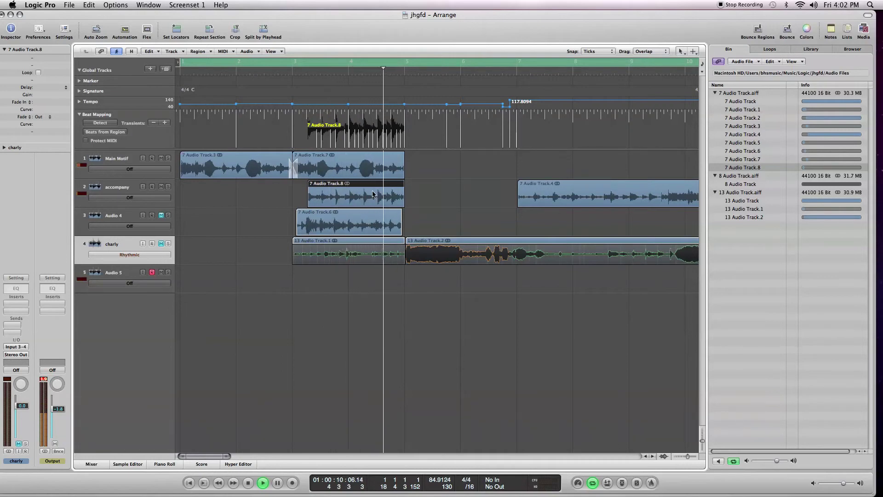
{"action": "left_click", "coordinate": [248, 482]}
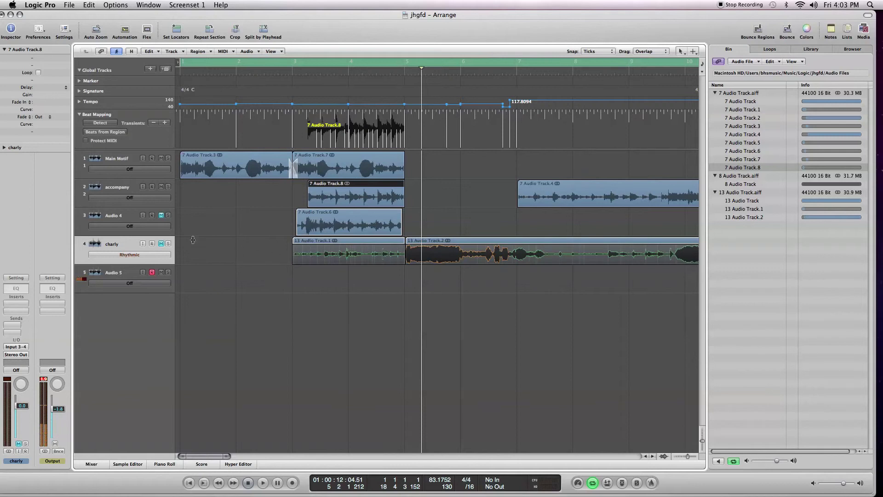
Step: Unmute the charly track and play the arrangement from the project start with Flex view showing
{"action": "left_click", "coordinate": [150, 35]}
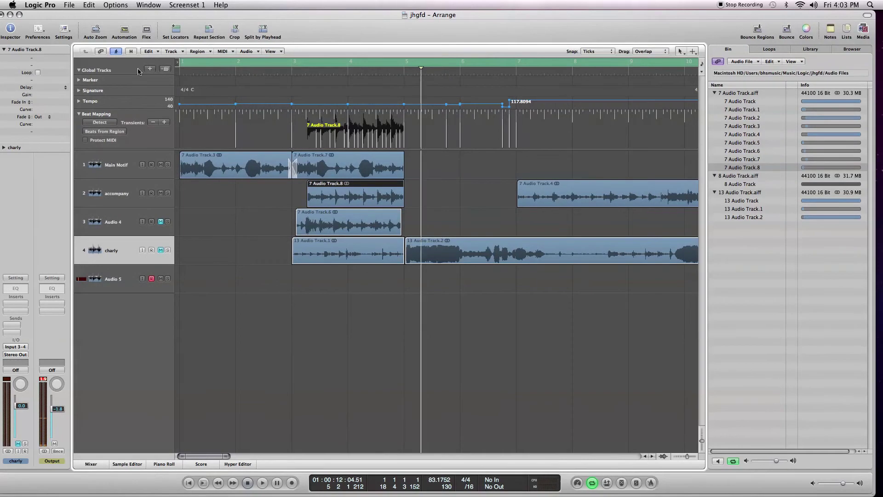
{"action": "left_click", "coordinate": [148, 32]}
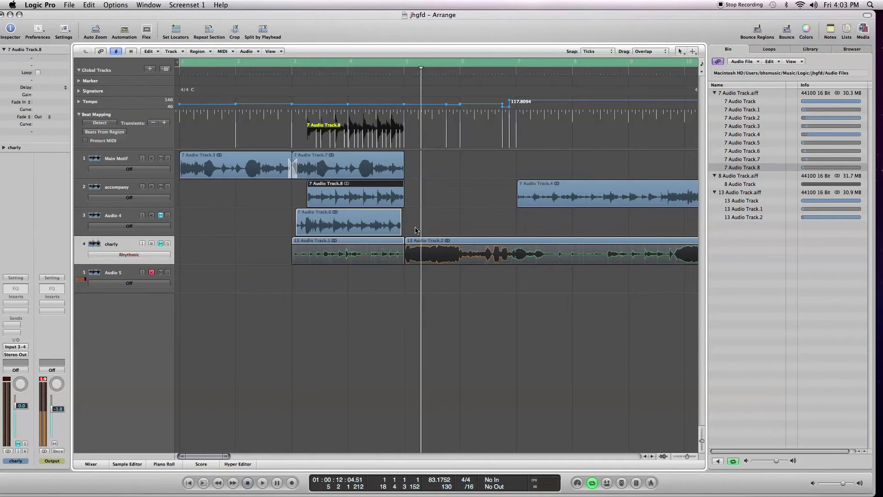
{"action": "left_click", "coordinate": [161, 243]}
{"action": "left_click", "coordinate": [186, 485]}
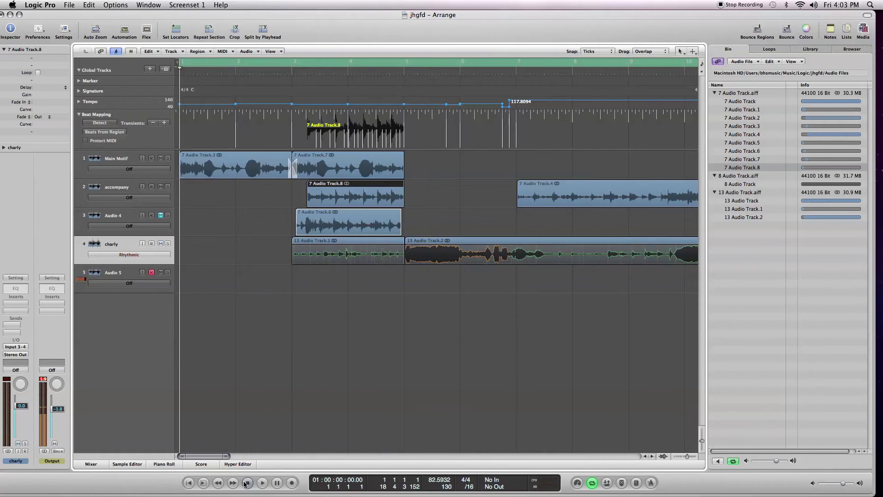
{"action": "left_click", "coordinate": [261, 483]}
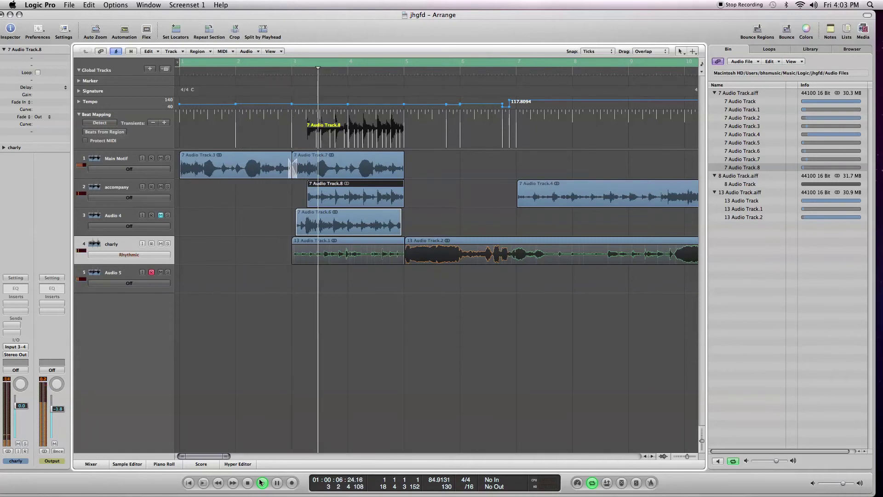
Step: Show the mixer in a shorter pane, lower the charly track's volume to -3.0 during playback, and stop
{"action": "key", "text": "x"}
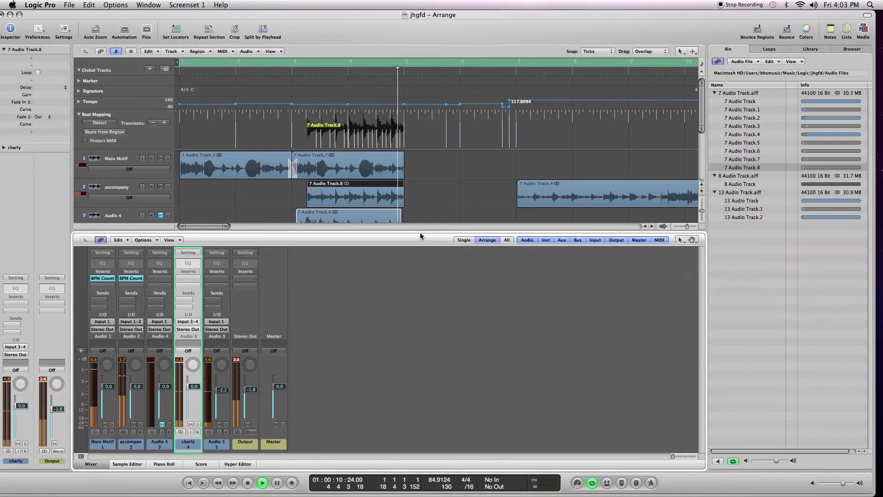
{"action": "left_click_drag", "start_coordinate": [420, 234], "coordinate": [431, 326]}
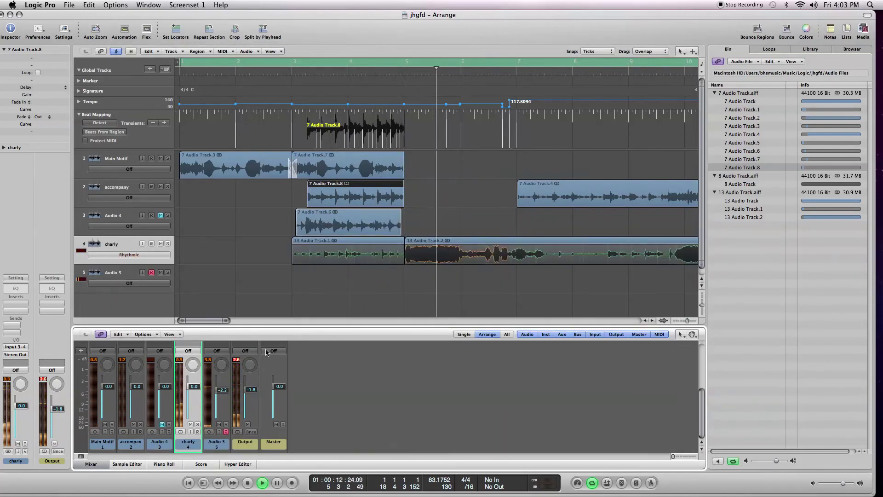
{"action": "left_click_drag", "start_coordinate": [191, 388], "coordinate": [188, 401]}
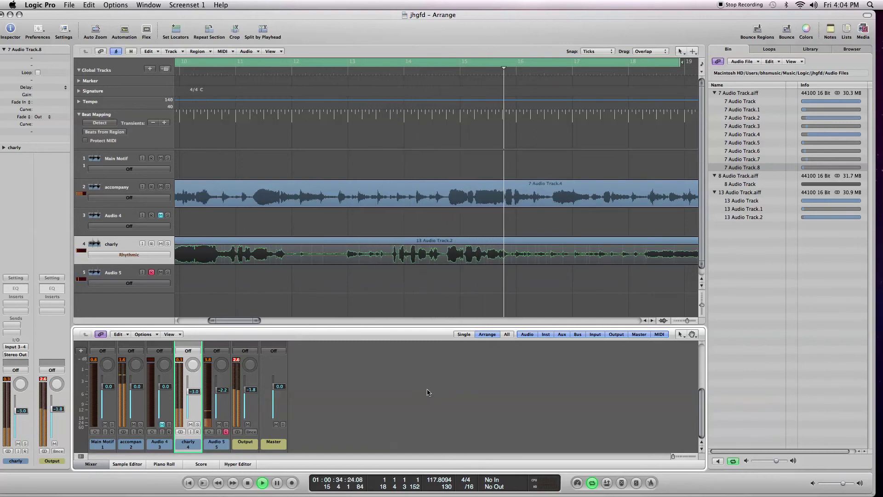
{"action": "left_click", "coordinate": [246, 483]}
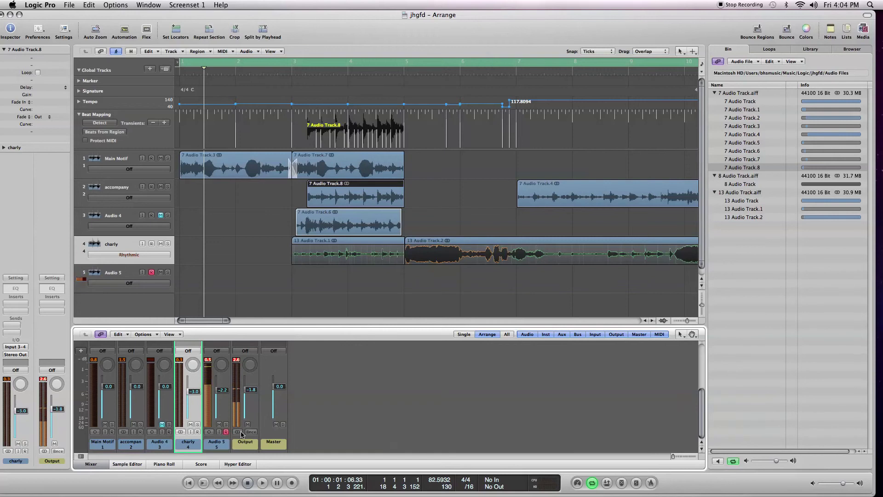
Step: Replay the arrangement from the project start, lower the charly track's volume to -4.6, and stop playback at about bar 16
{"action": "left_click_drag", "start_coordinate": [205, 319], "coordinate": [236, 319]}
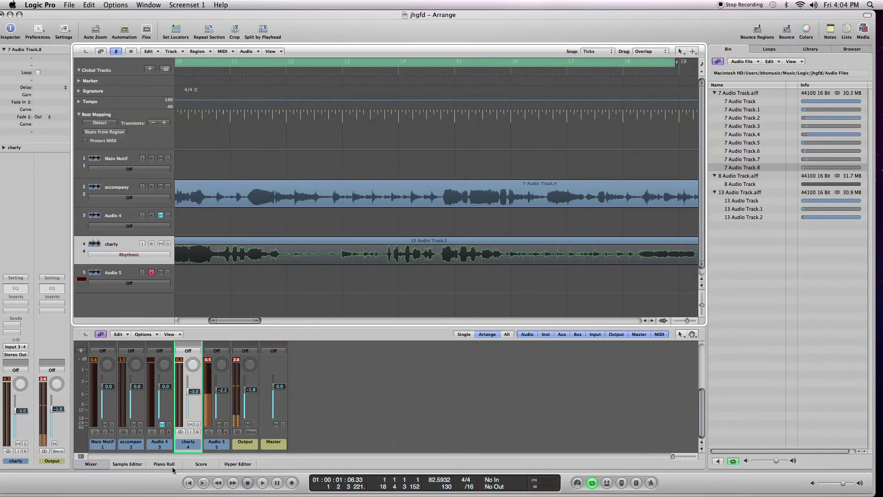
{"action": "left_click", "coordinate": [188, 482]}
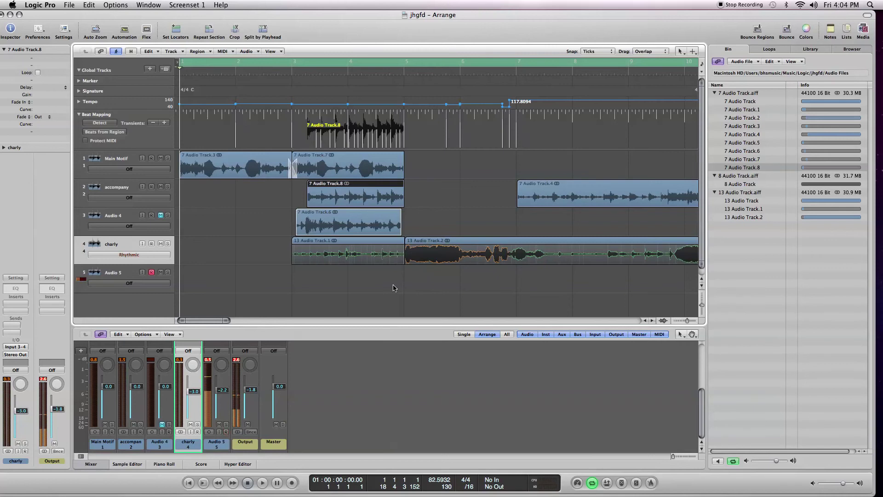
{"action": "left_click", "coordinate": [262, 482]}
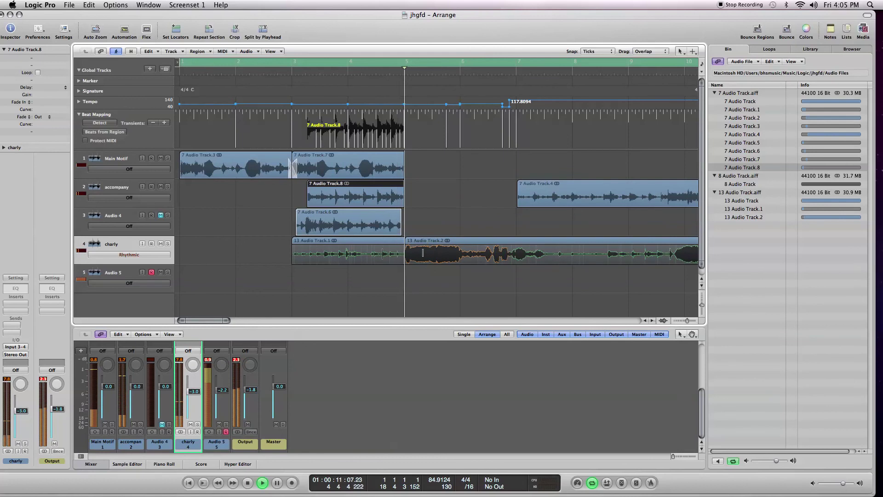
{"action": "left_click_drag", "start_coordinate": [188, 391], "coordinate": [188, 399]}
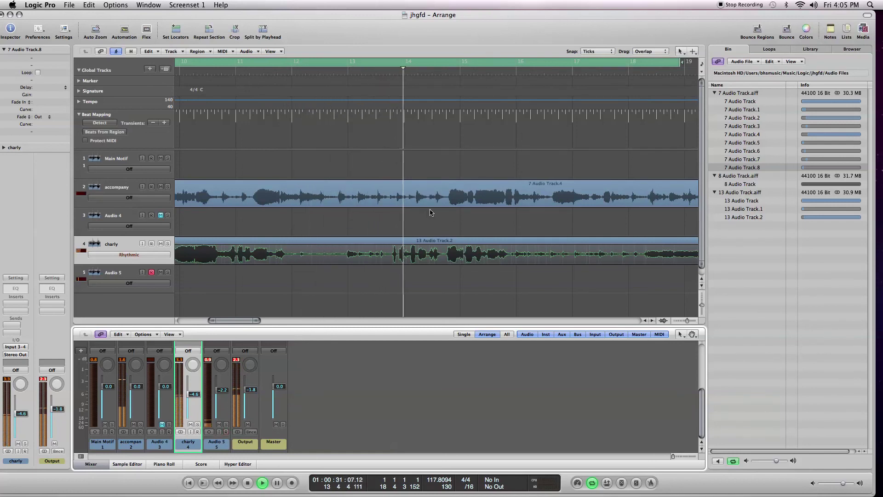
{"action": "left_click", "coordinate": [248, 482]}
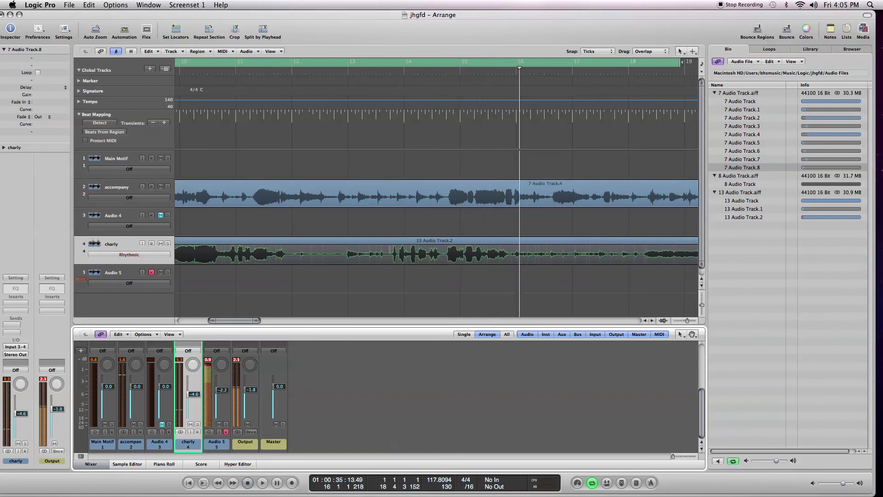